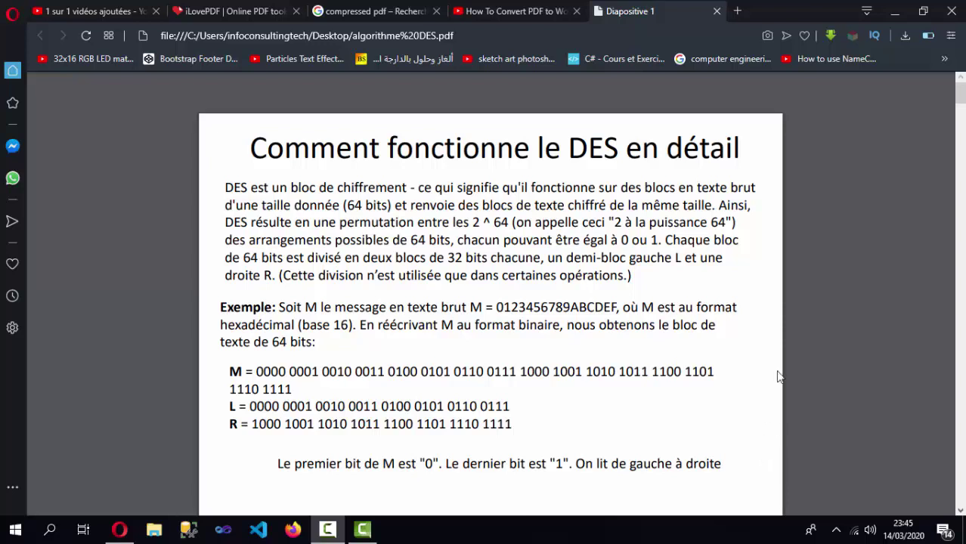
# Step: Zoom the algorithme DES PDF out three levels so several pages fit, then return to the top
pyautogui.moveTo(848, 369)
pyautogui.click(919, 470)
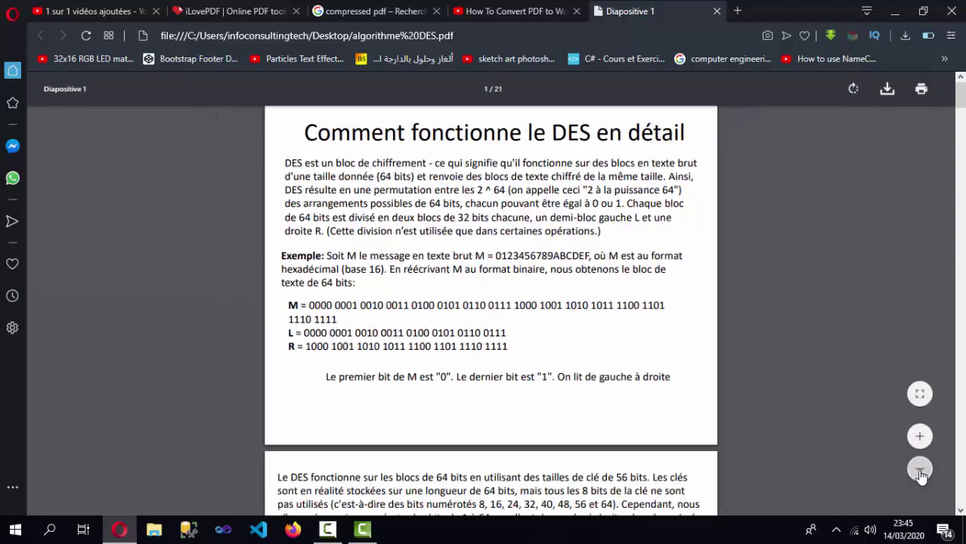
pyautogui.click(919, 470)
pyautogui.click(918, 470)
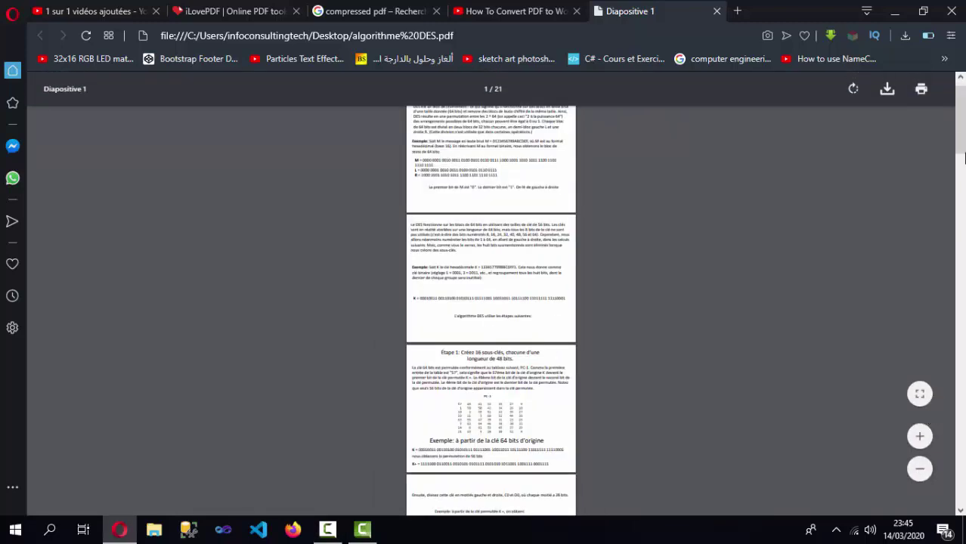
pyautogui.scroll(1, 964, 157)
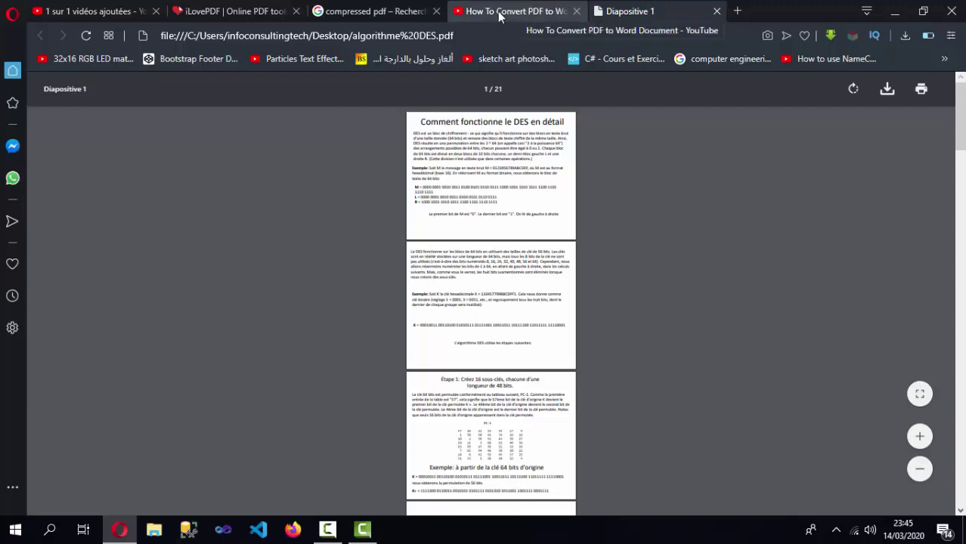
# Step: Go to iLovePDF and open its PDF to PowerPoint converter
pyautogui.click(251, 6)
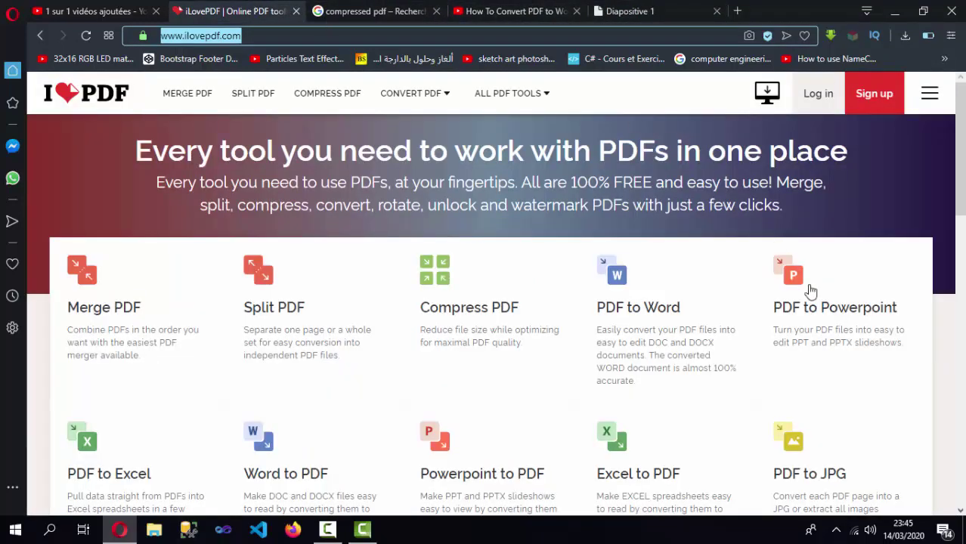
pyautogui.click(226, 36)
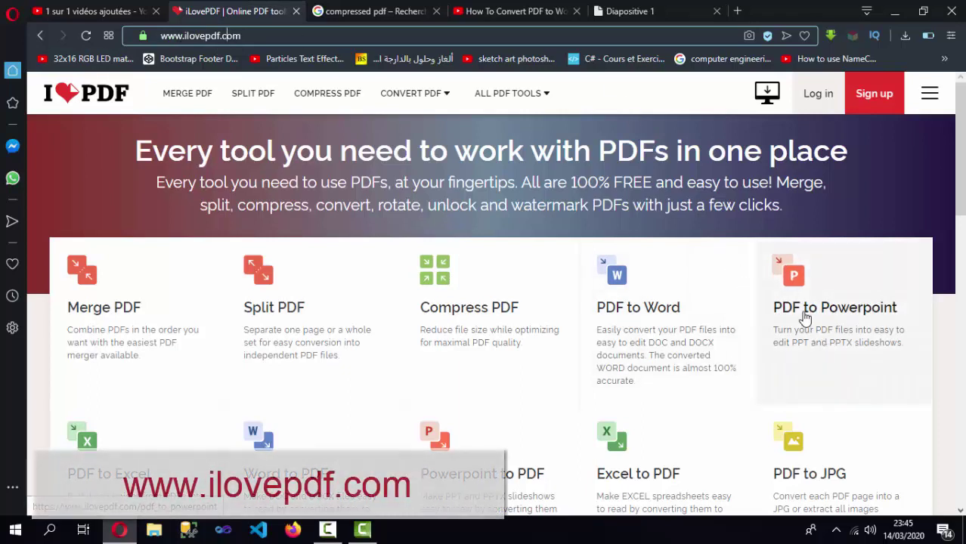
pyautogui.click(805, 318)
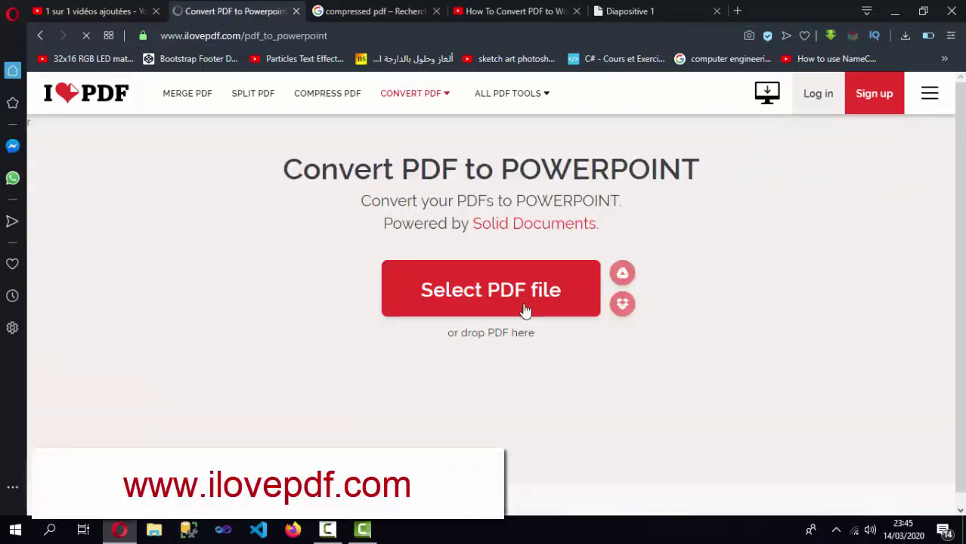
# Step: Upload algorithme DES.pdf from the Bureau (desktop) folder
pyautogui.click(524, 309)
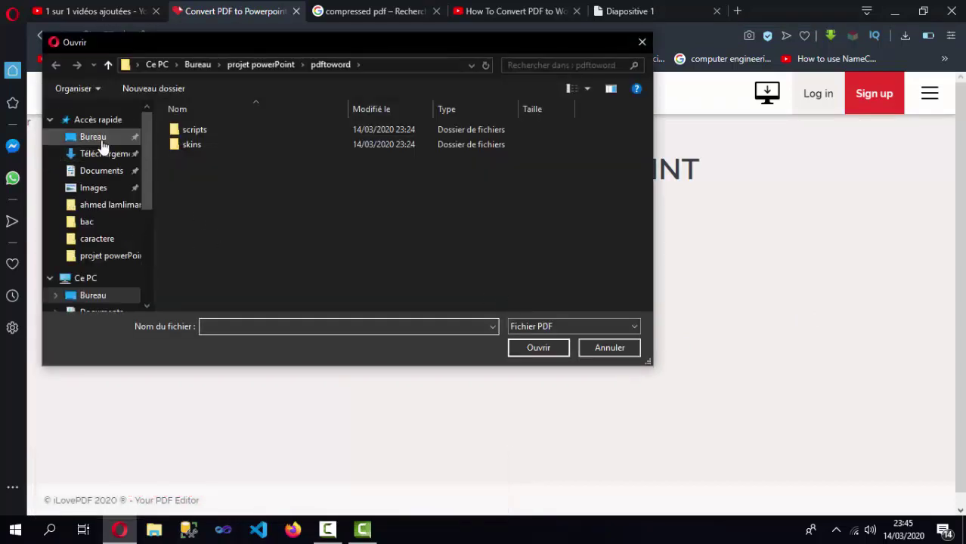
pyautogui.click(95, 137)
pyautogui.moveTo(646, 183); pyautogui.dragTo(623, 234)
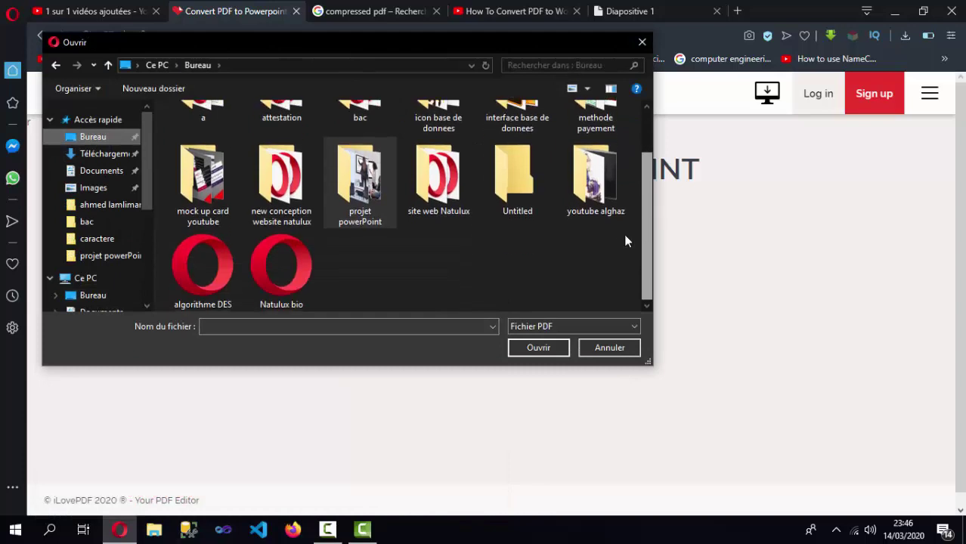
pyautogui.click(195, 304)
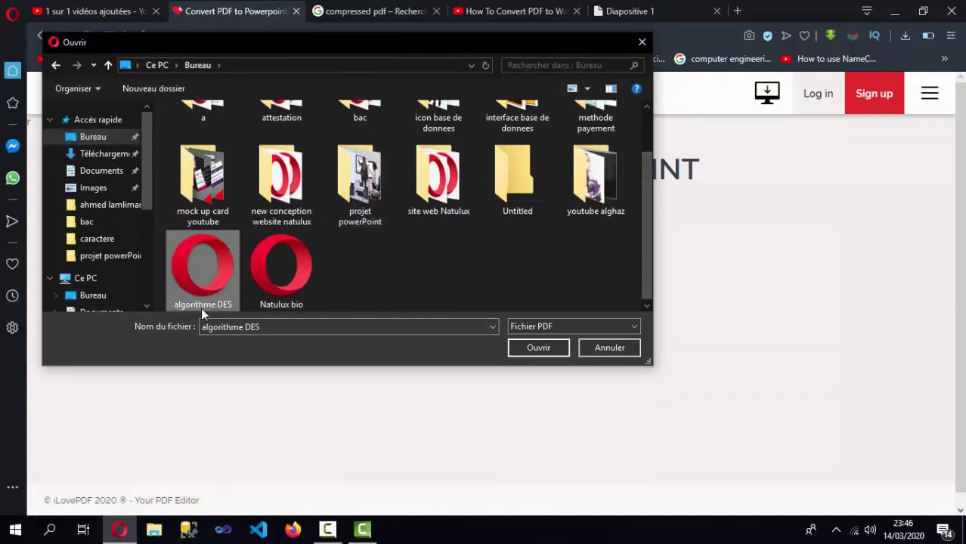
pyautogui.click(539, 347)
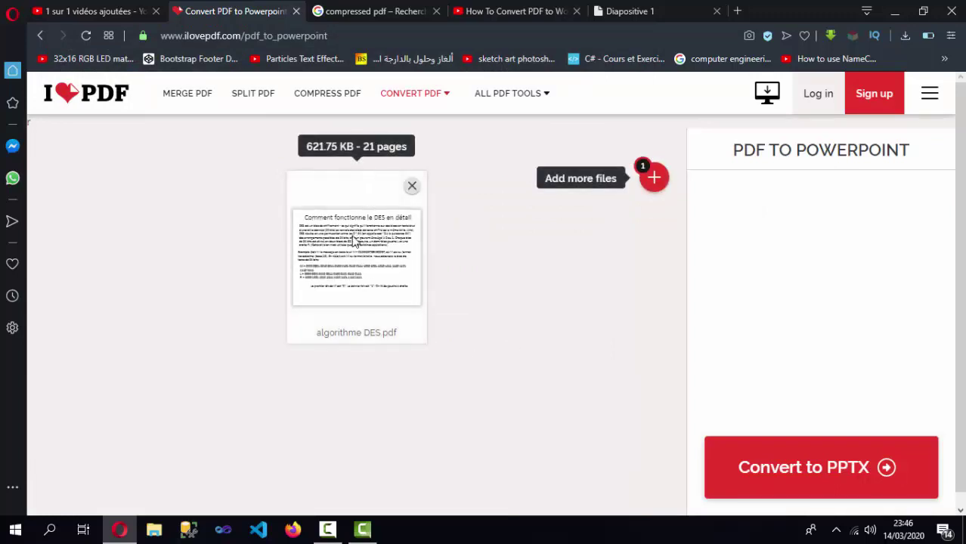
# Step: Convert algorithme DES.pdf to PPTX and open the downloaded algorithme DES.pptx
pyautogui.click(795, 482)
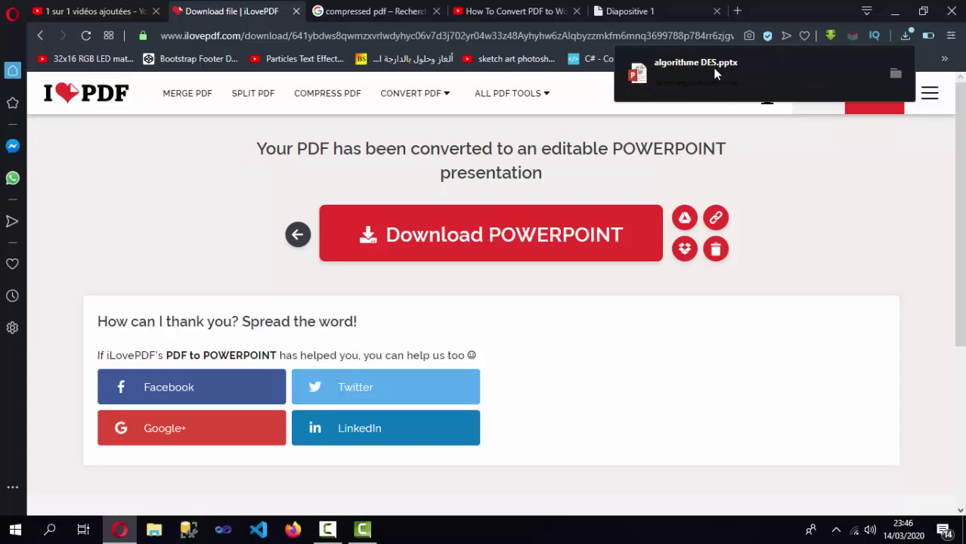
pyautogui.click(717, 73)
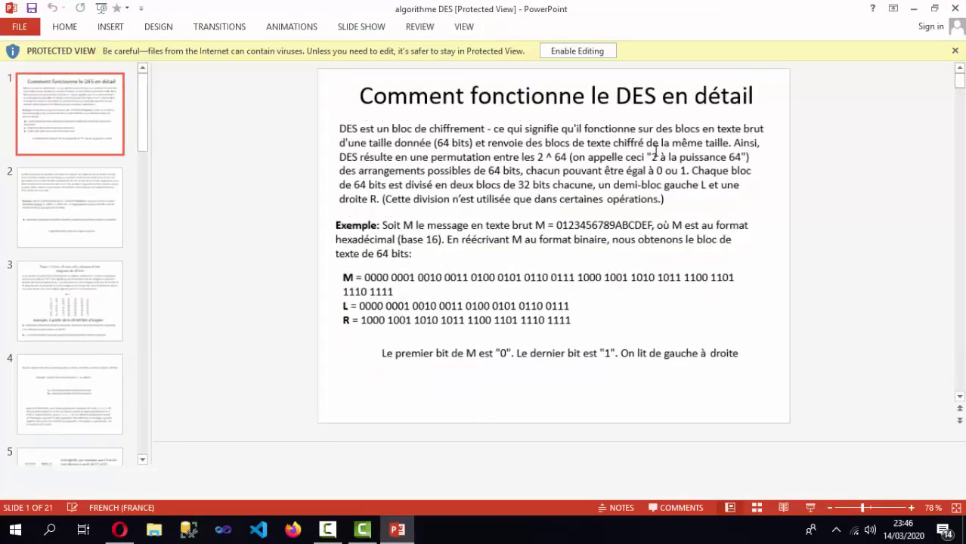
# Step: Enable editing and select the words 'Comment fonctionne' in the slide 1 title
pyautogui.click(584, 51)
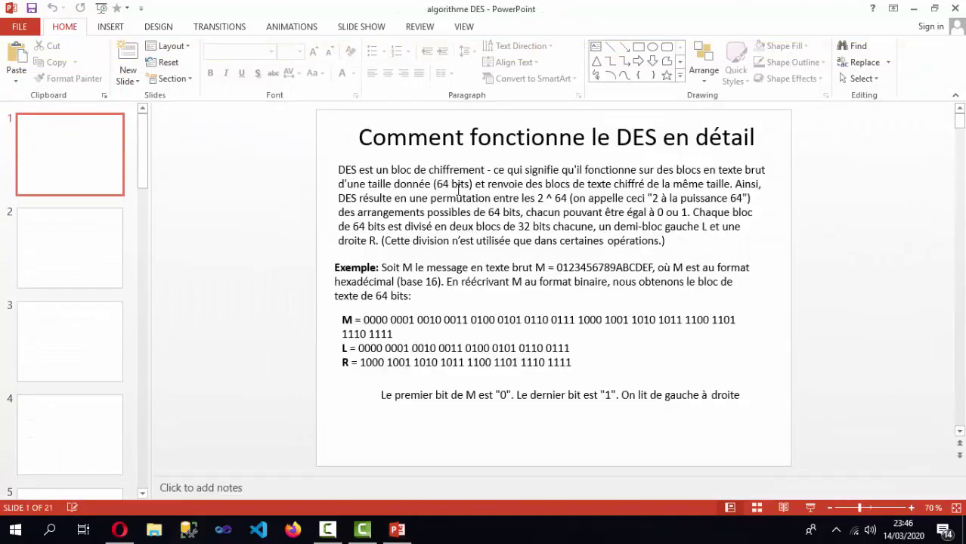
pyautogui.click(458, 189)
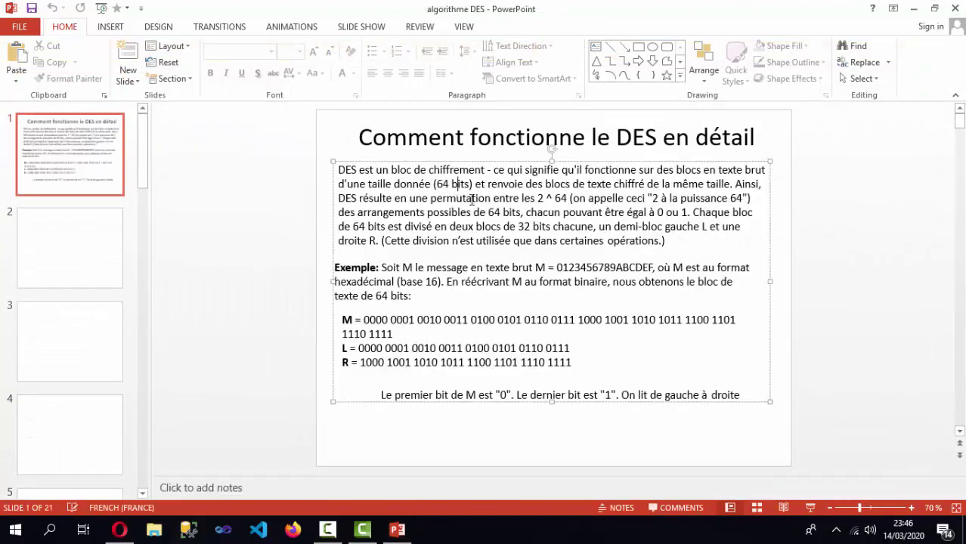
pyautogui.click(449, 148)
pyautogui.moveTo(466, 141); pyautogui.dragTo(496, 142)
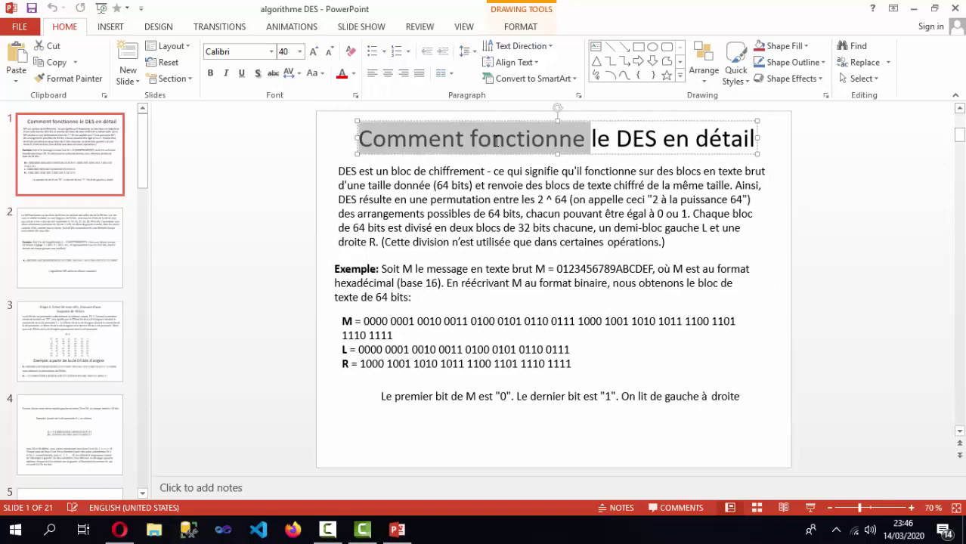
pyautogui.click(572, 140)
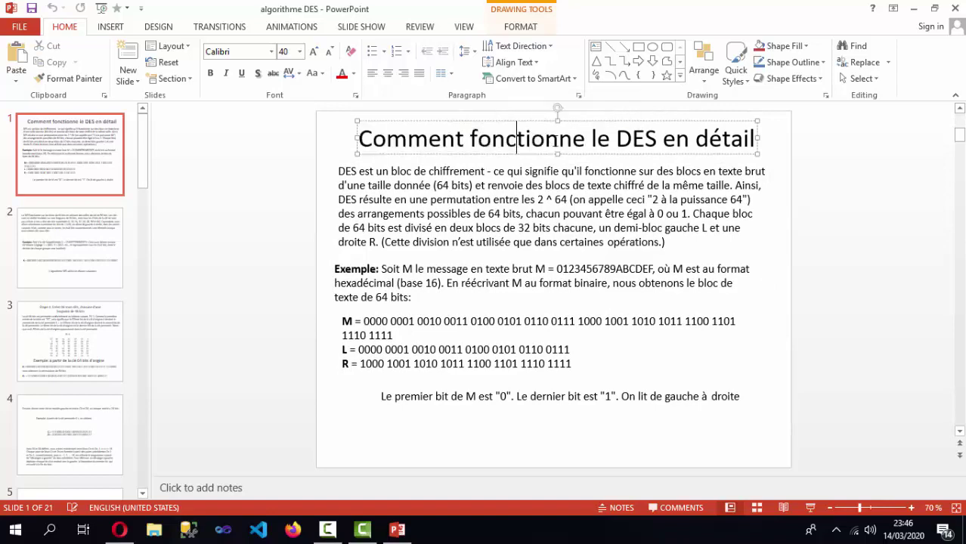
# Step: Insert 'ohb hbccb uc c' after 'chacun p' in the body, then move to slides 2 and 3
pyautogui.click(572, 213)
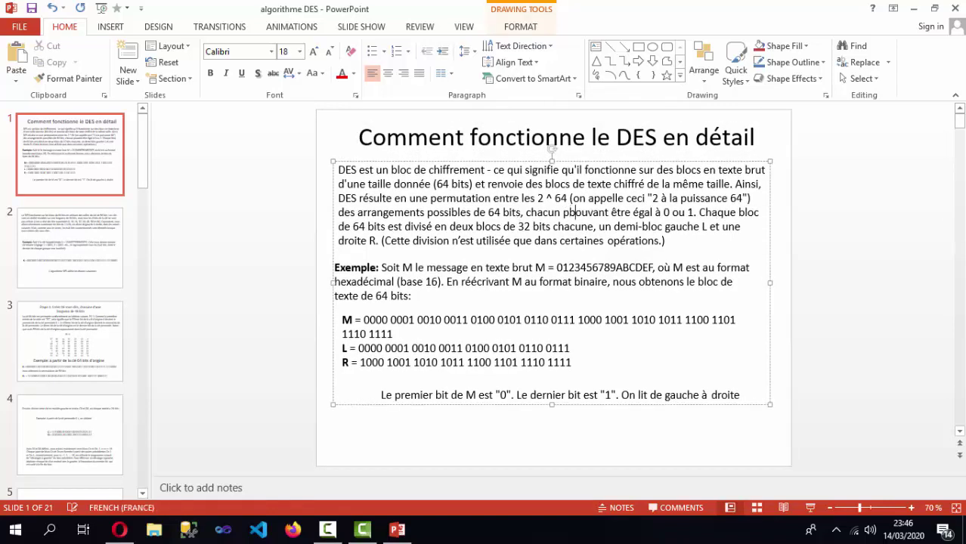
pyautogui.write('ohb hb')
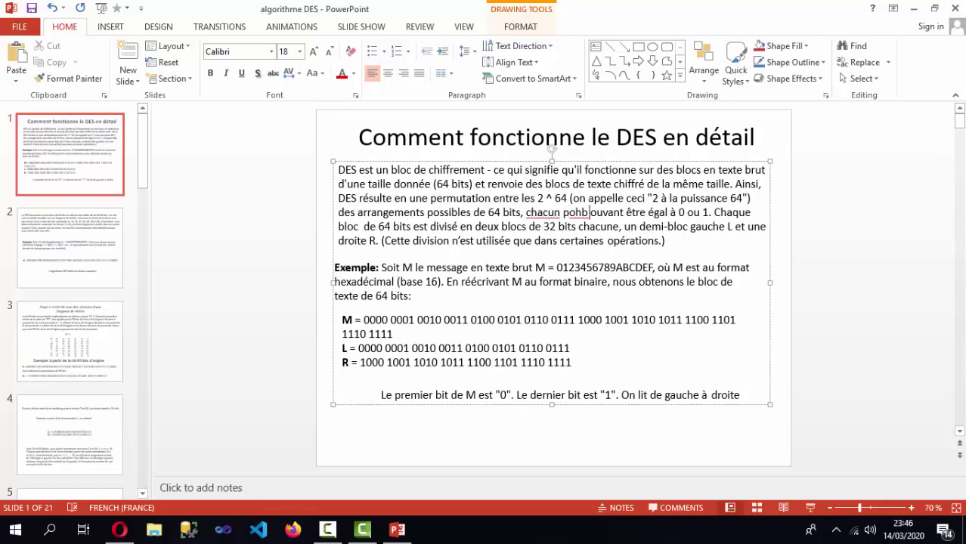
pyautogui.write('ccb uc c')
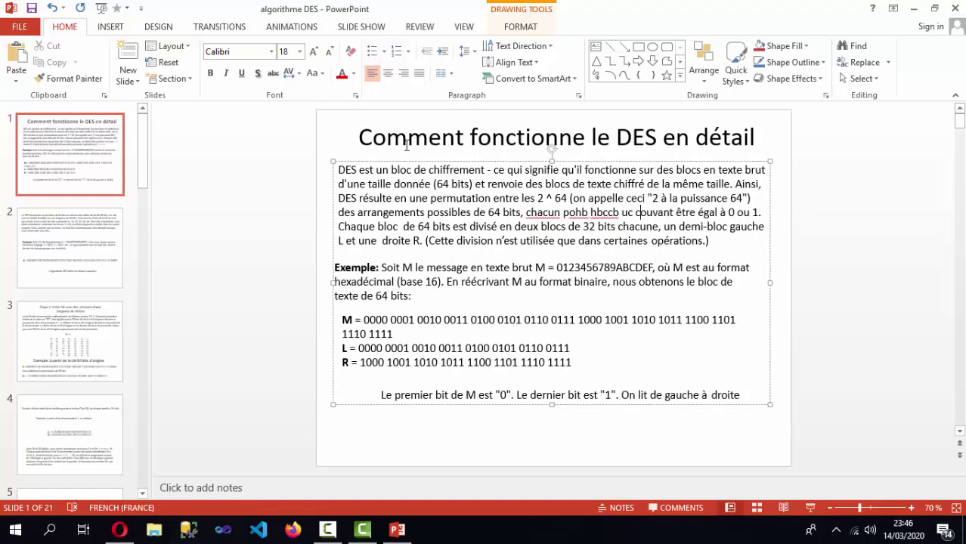
pyautogui.click(79, 227)
pyautogui.press('Down')
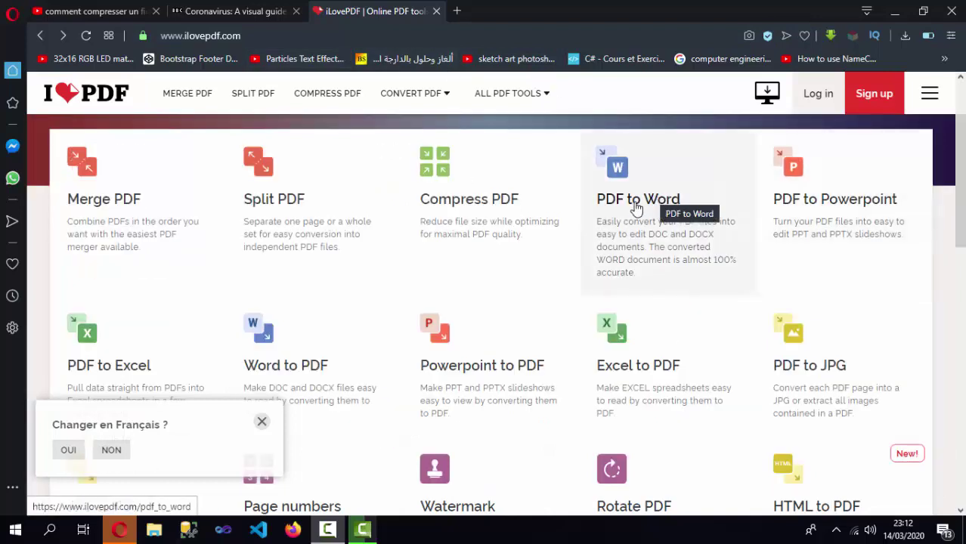
pyautogui.click(634, 207)
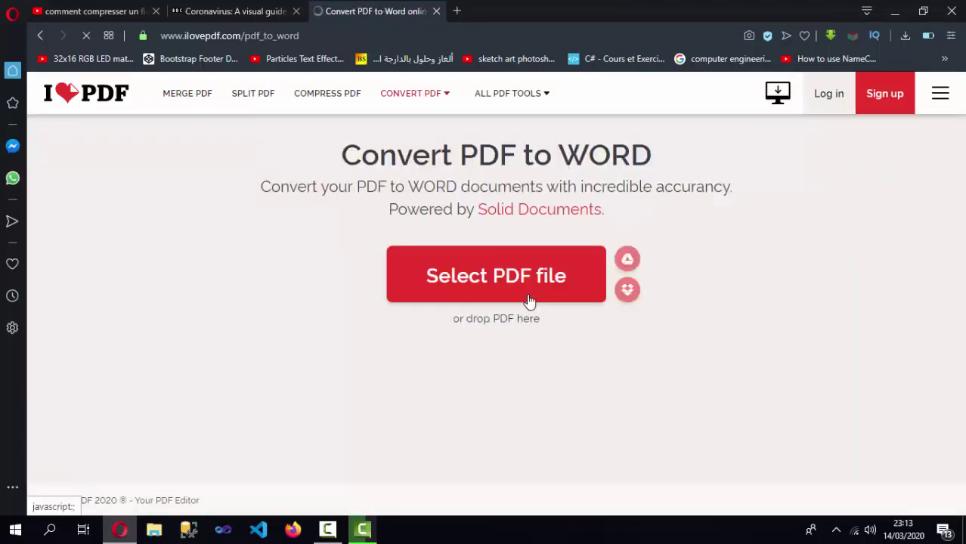
pyautogui.click(534, 297)
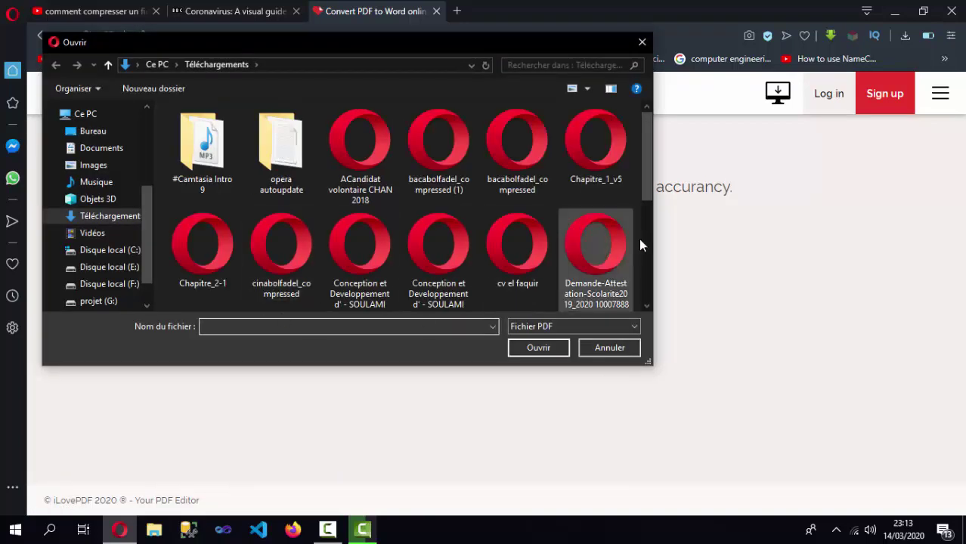
pyautogui.moveTo(643, 191); pyautogui.dragTo(641, 300)
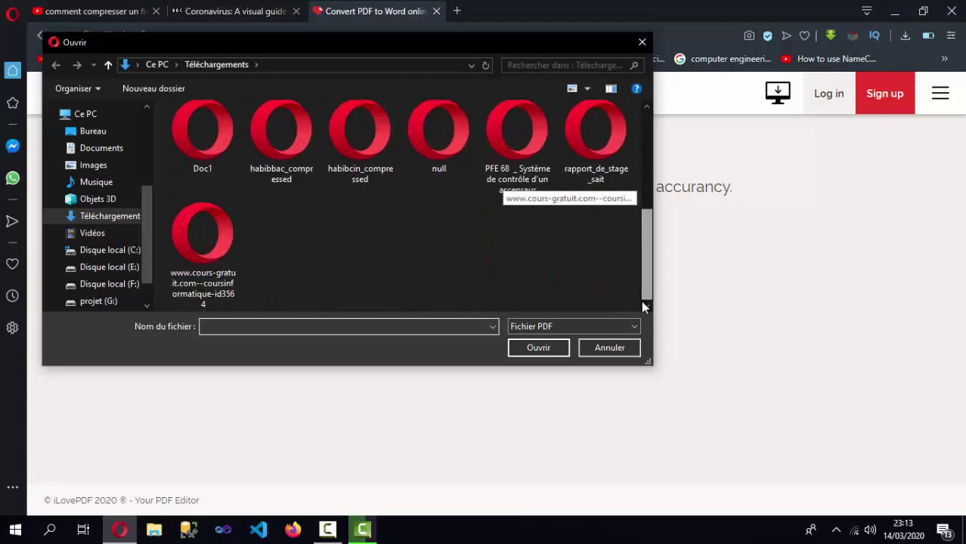
pyautogui.click(212, 272)
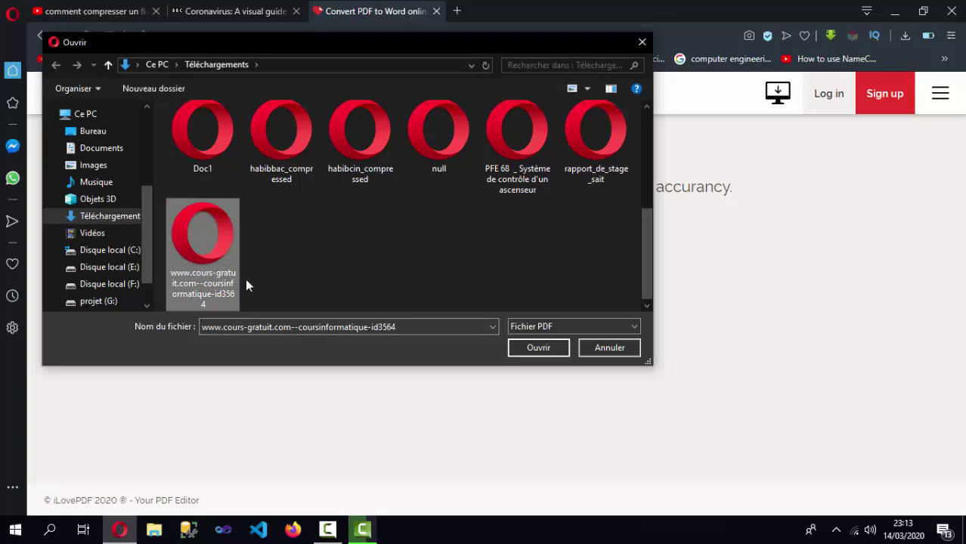
pyautogui.click(541, 348)
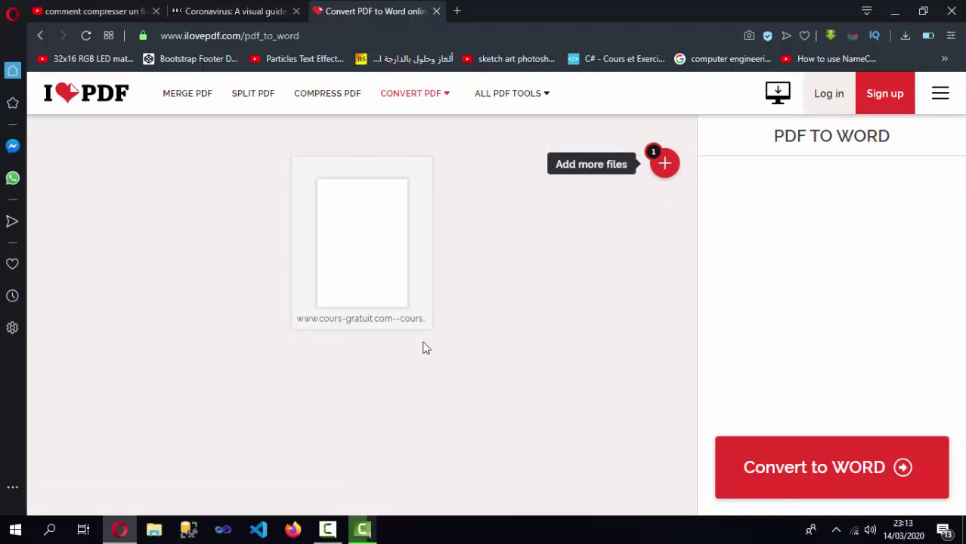
# Step: Convert the 9-page course PDF to Word and download the resulting document
pyautogui.moveTo(303, 225)
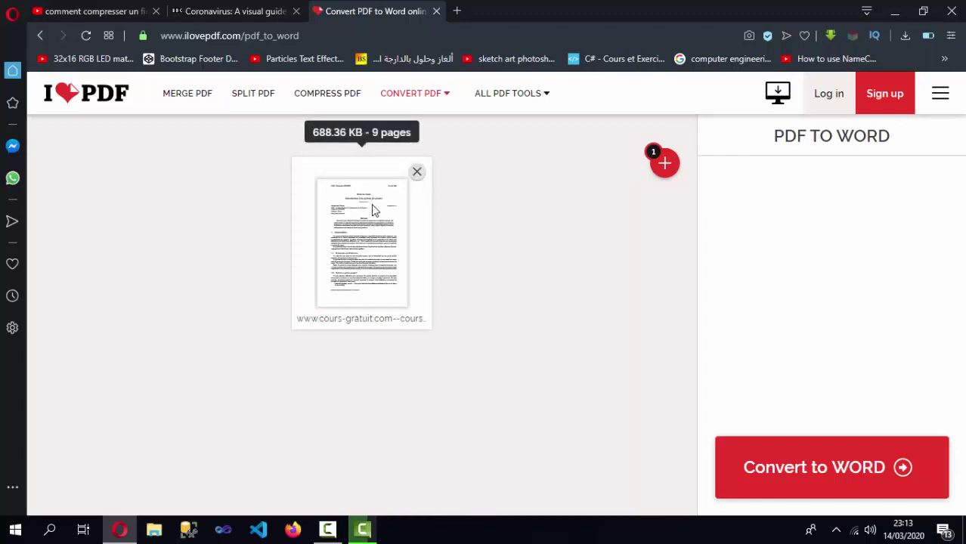
pyautogui.click(839, 491)
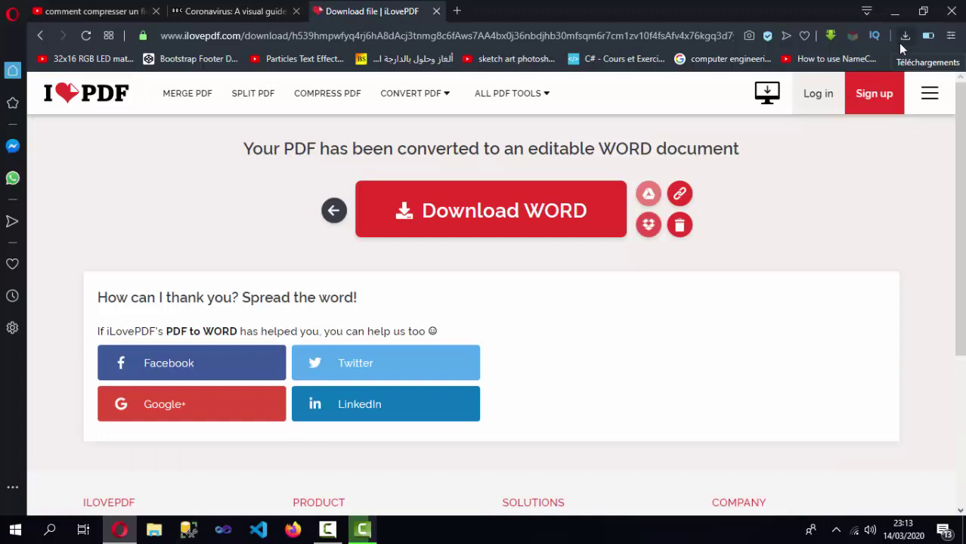
pyautogui.click(572, 204)
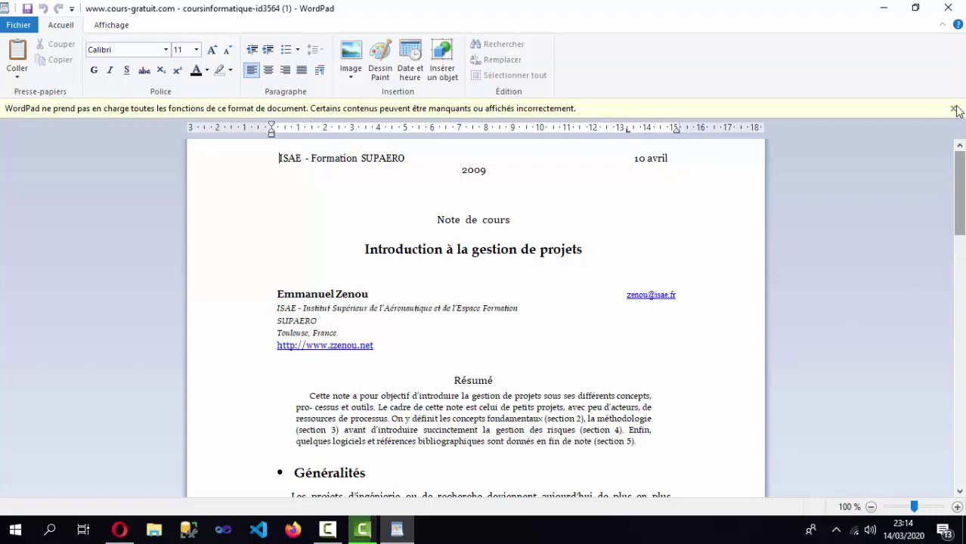
# Step: Dismiss the format warning and type 'ccggcg g g b' before 'fondamentaux' in the Résumé
pyautogui.click(488, 380)
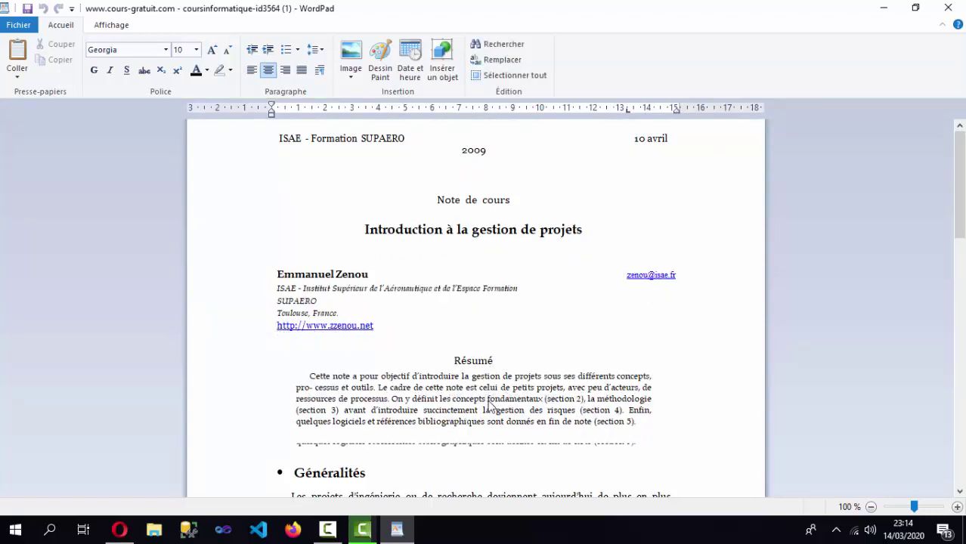
pyautogui.click(484, 399)
pyautogui.write('ccggcg ')
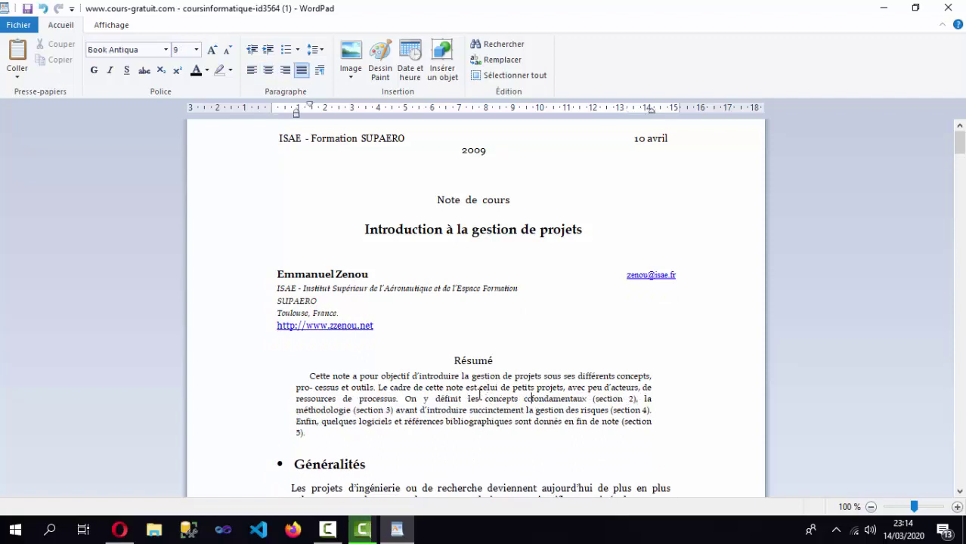
pyautogui.write('g g bf')
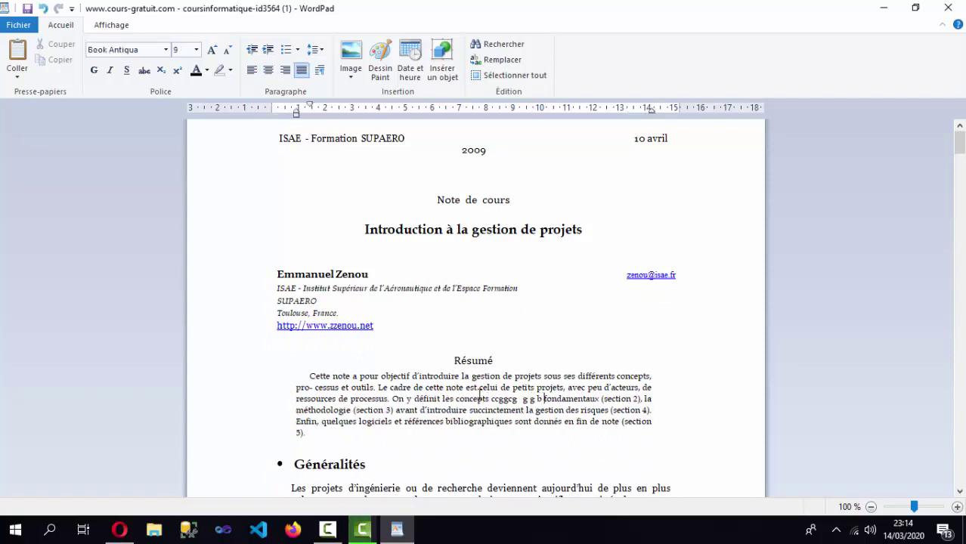